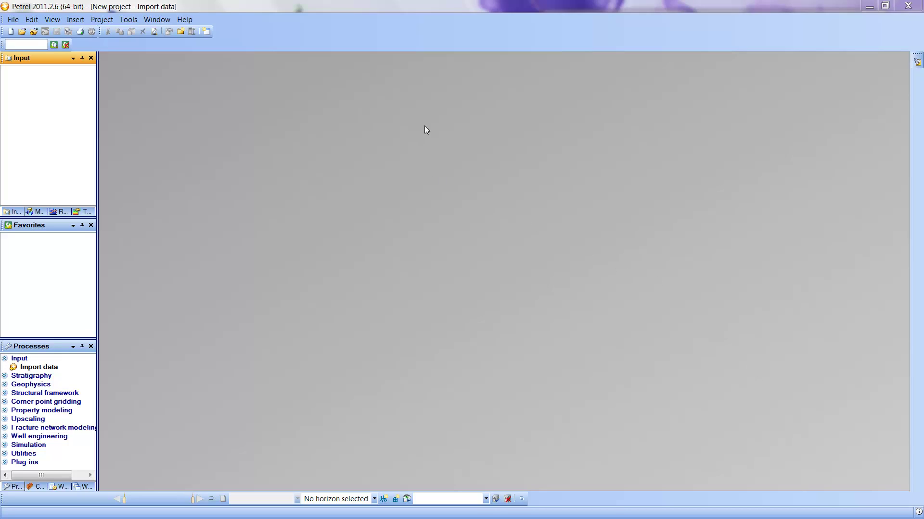
# Step: Open Project settings for 'New project' on Coordinates and units, showing undefined CRS and Metric units
pyautogui.click(108, 22)
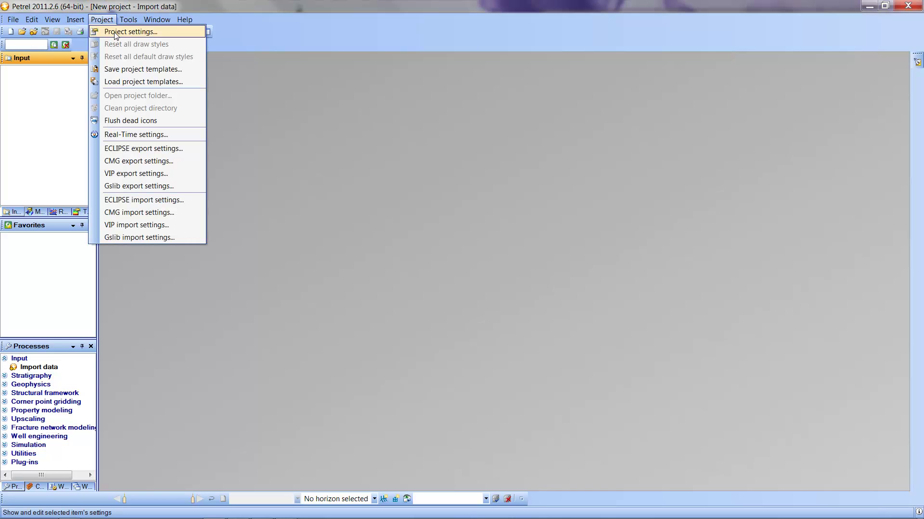
pyautogui.click(116, 32)
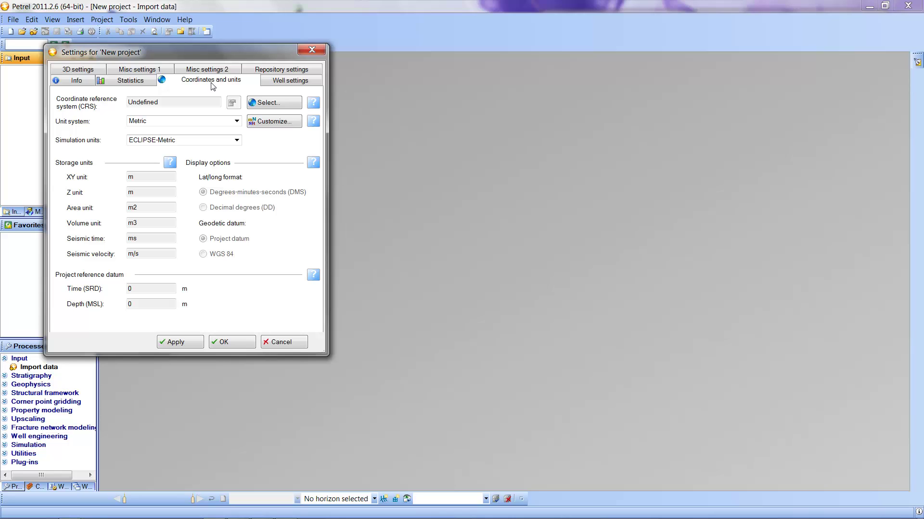
# Step: Open the coordinate reference system selector and move it to the top of the screen
pyautogui.click(264, 104)
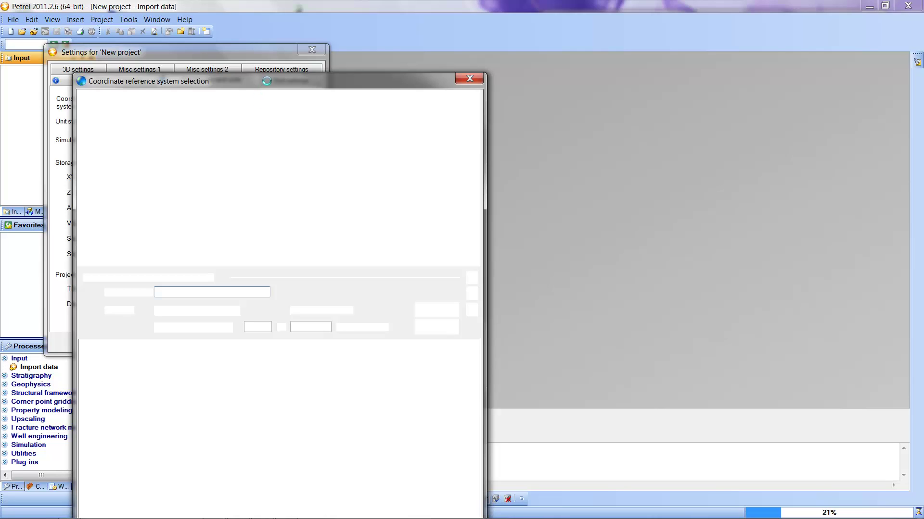
pyautogui.moveTo(267, 81); pyautogui.dragTo(273, 21)
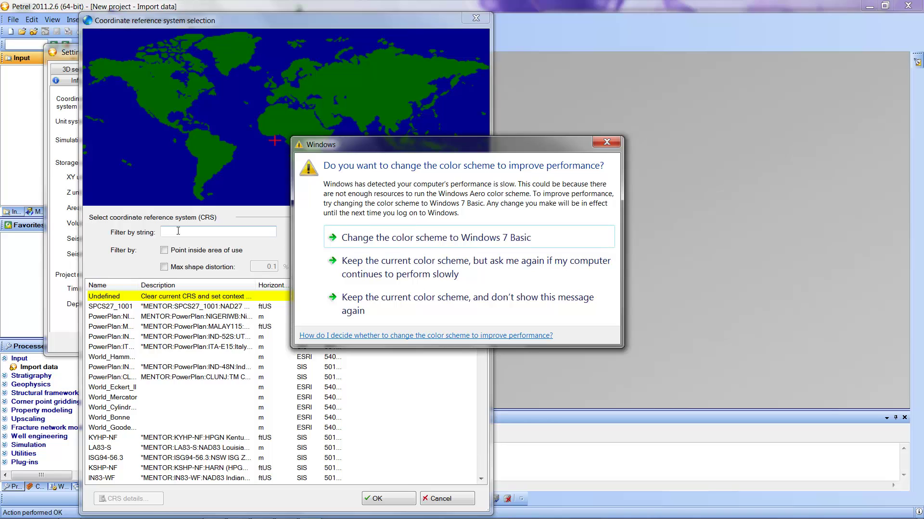
# Step: Filter the CRS list by 'NAD27 wyoming east central', select SPCS27_4902, and confirm it
pyautogui.click(411, 305)
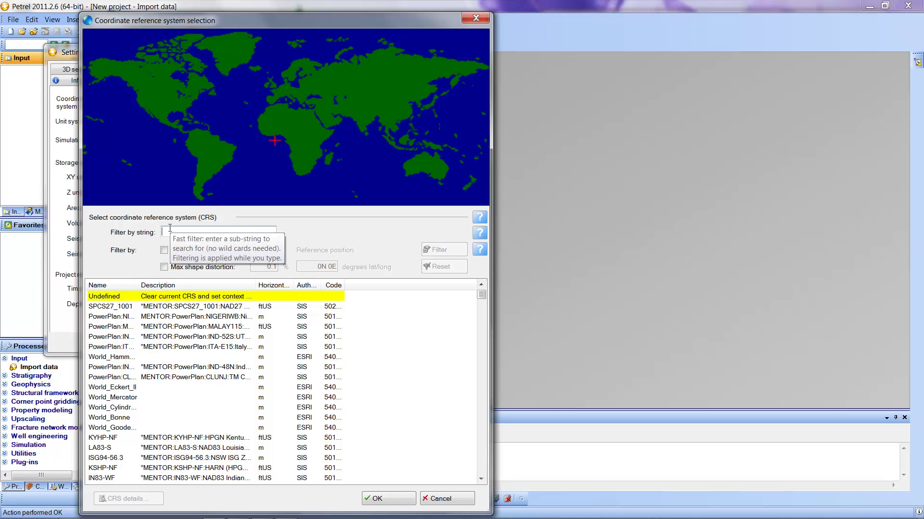
pyautogui.click(170, 231)
pyautogui.write('NAD')
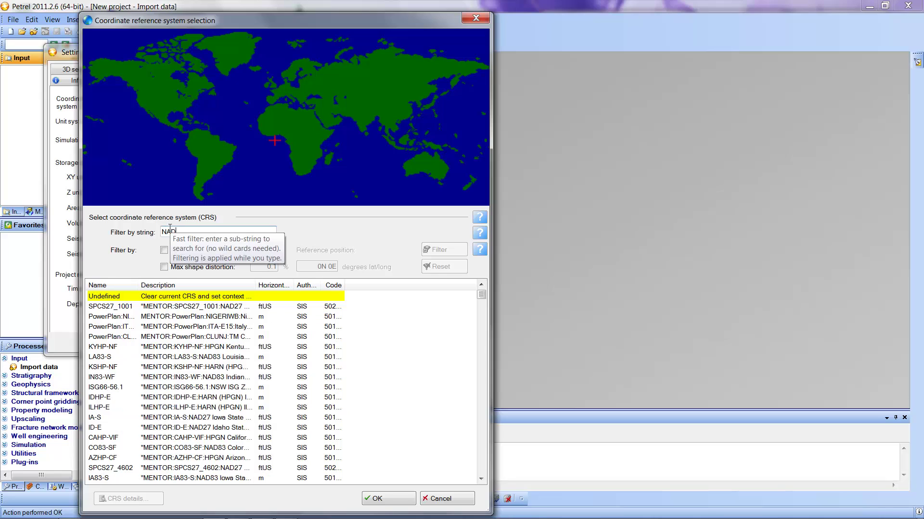
pyautogui.write('27')
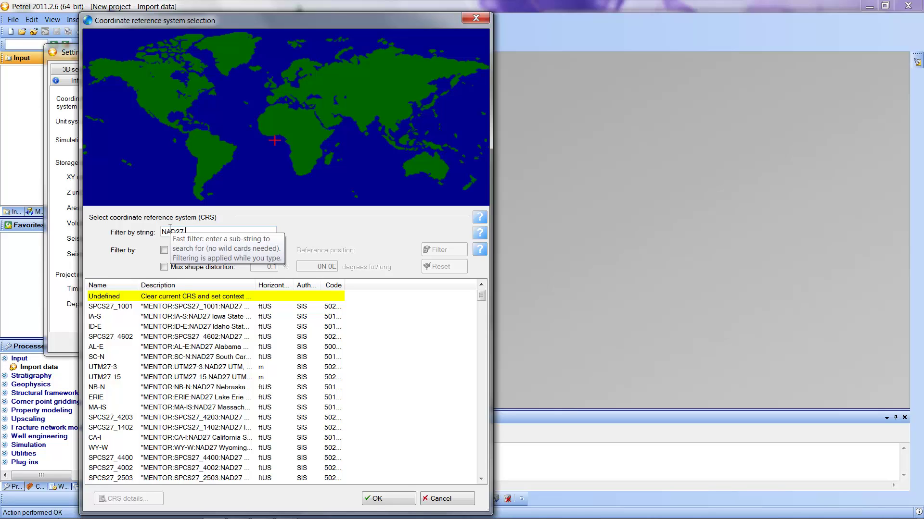
pyautogui.write('wy')
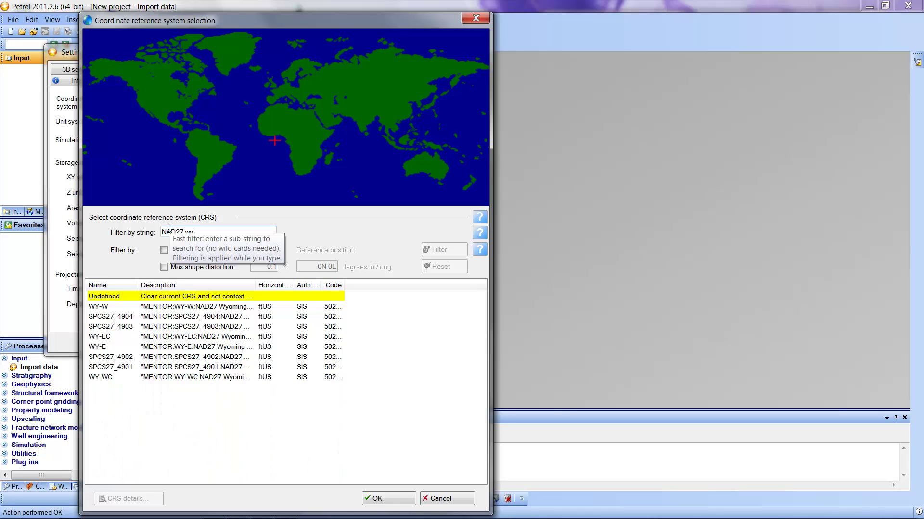
pyautogui.write('oming east central')
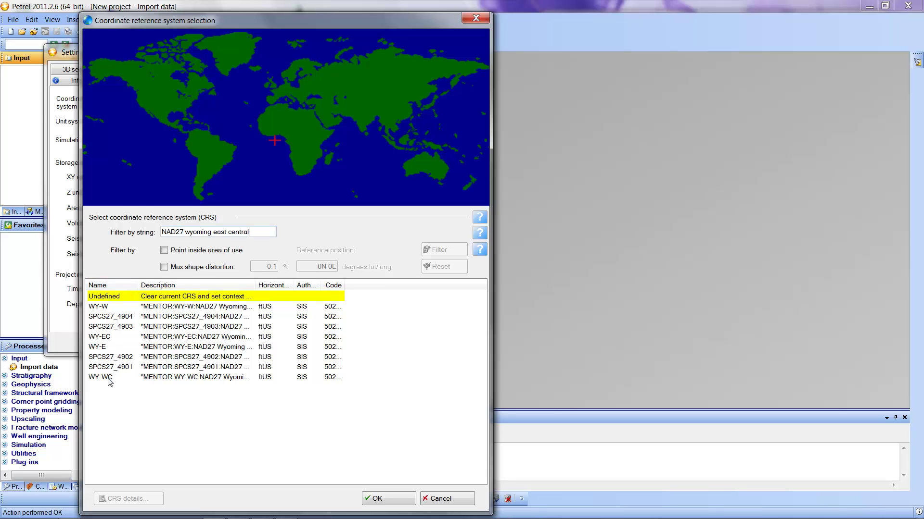
pyautogui.moveTo(255, 282); pyautogui.dragTo(401, 313)
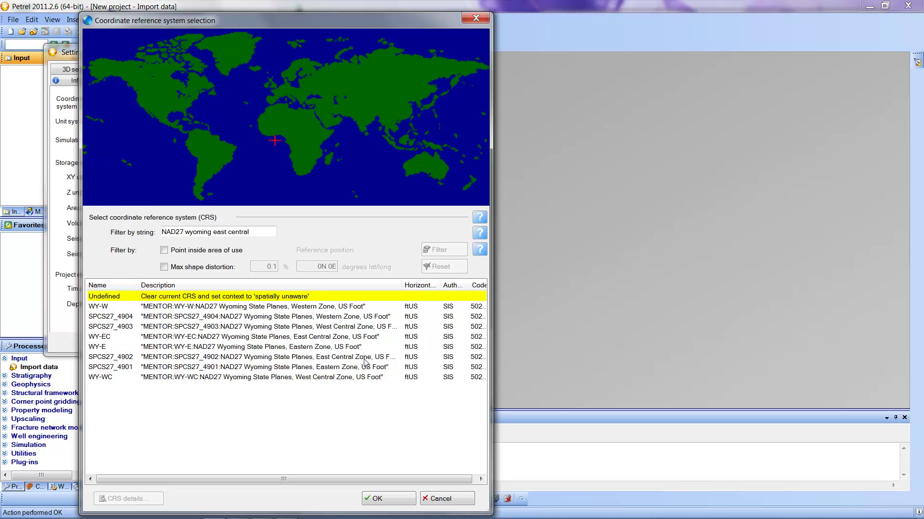
pyautogui.click(111, 358)
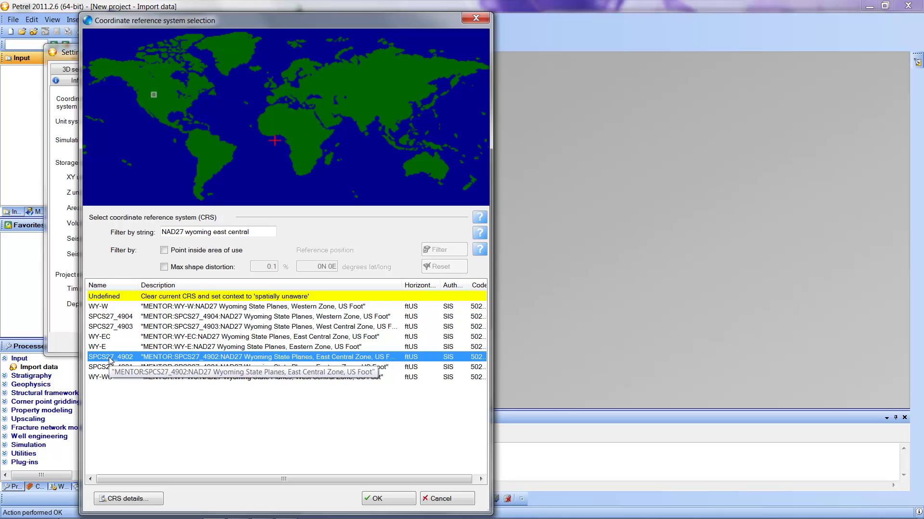
pyautogui.click(378, 499)
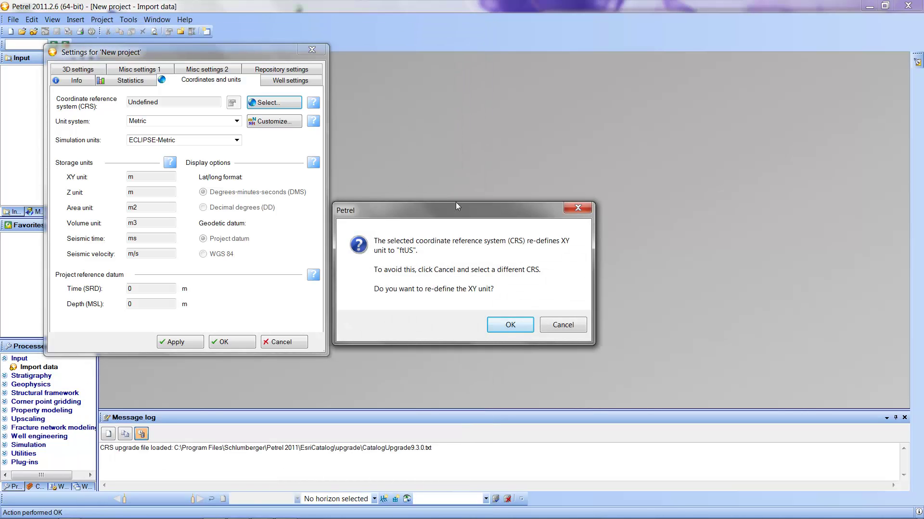
# Step: Accept ftUS as the XY unit, pick the Field-UTM unit system, and apply the settings
pyautogui.click(510, 326)
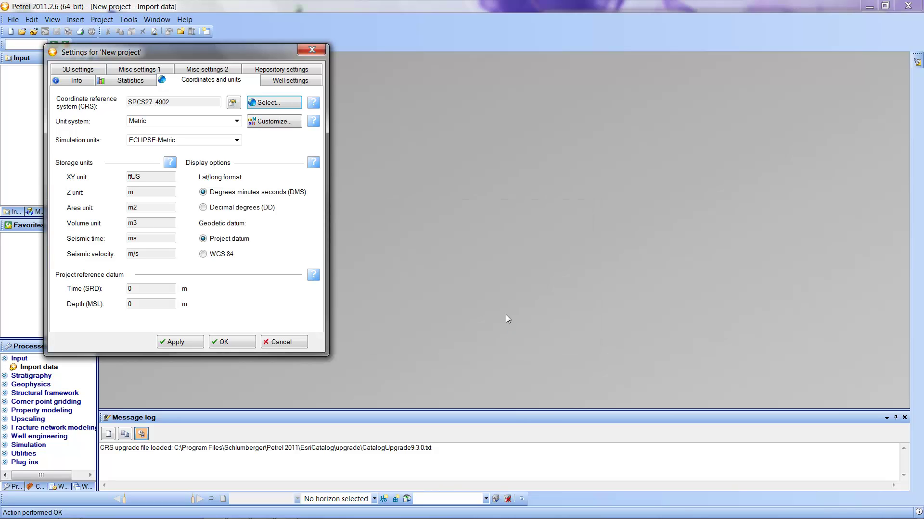
pyautogui.click(161, 121)
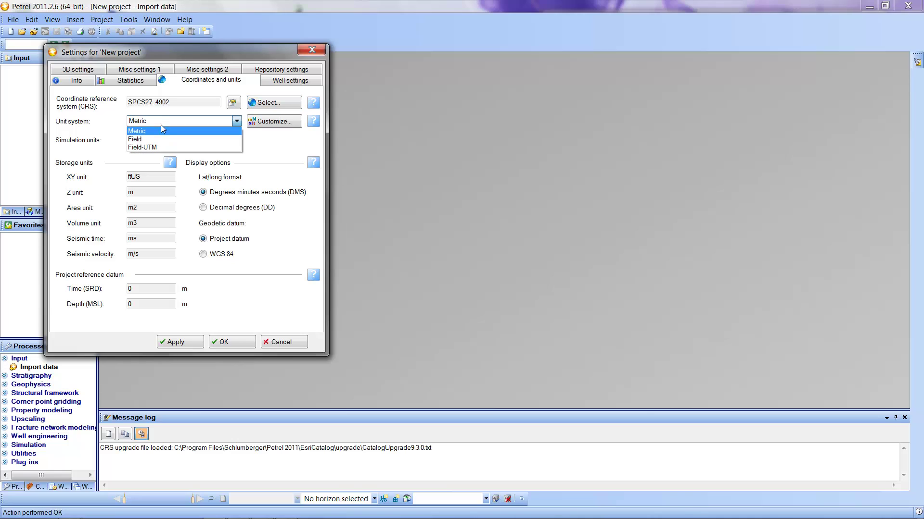
pyautogui.click(141, 148)
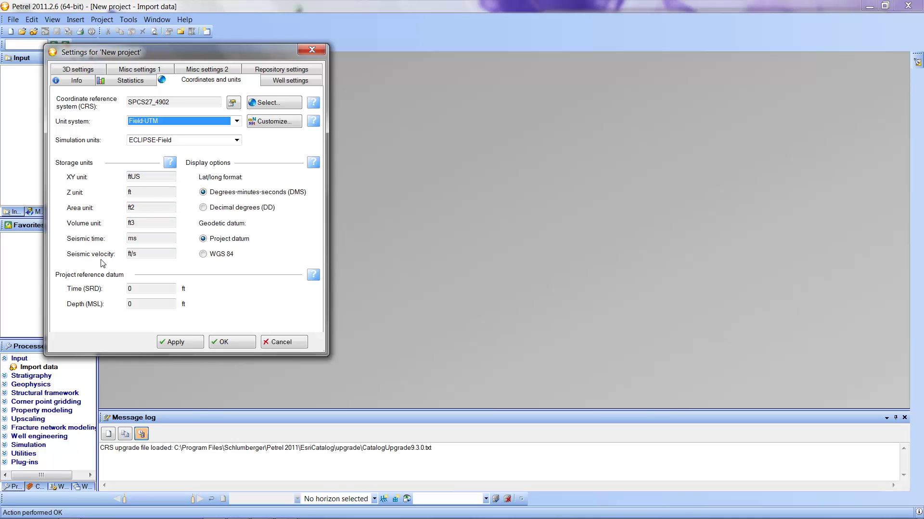
pyautogui.click(227, 343)
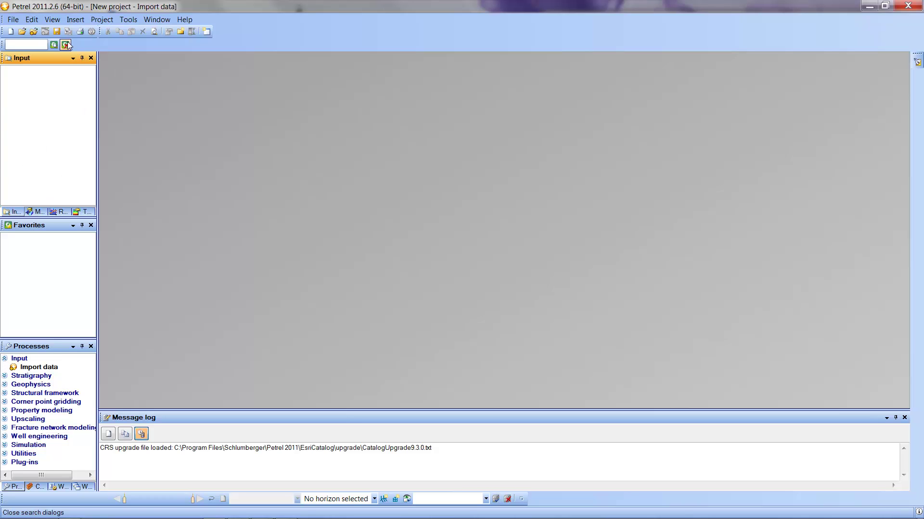
# Step: Insert a new seismic main folder and select the resulting Seismic folder in the Input pane
pyautogui.click(75, 21)
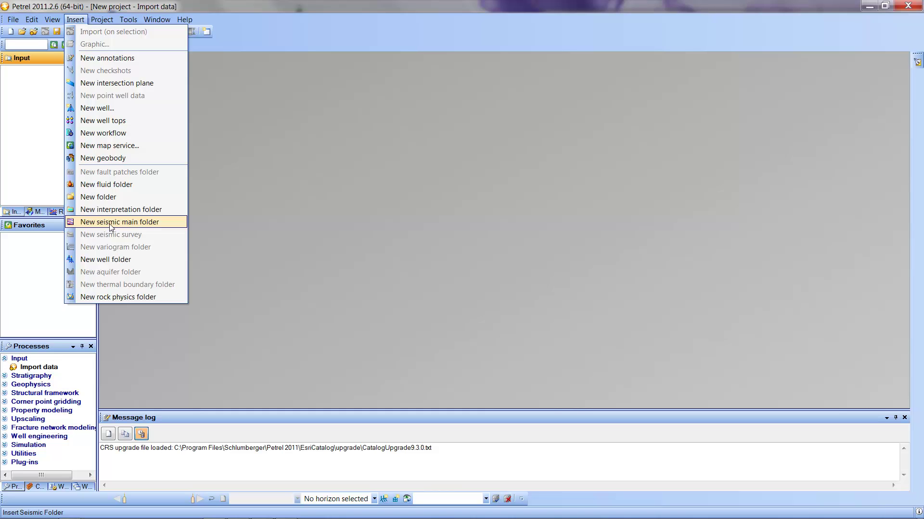
pyautogui.click(112, 222)
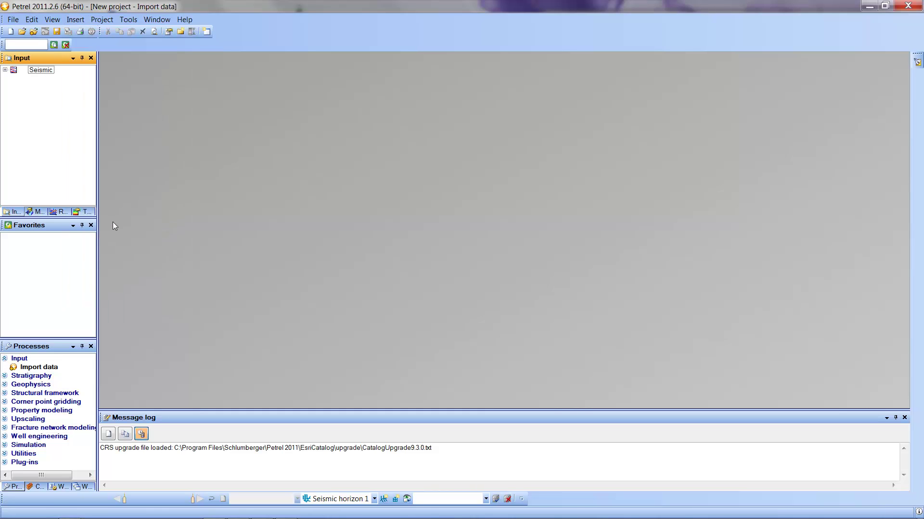
pyautogui.click(41, 70)
# Step: Insert Survey 1 into the Seismic folder, widen the side panels, and select Survey 1
pyautogui.rightClick(46, 71)
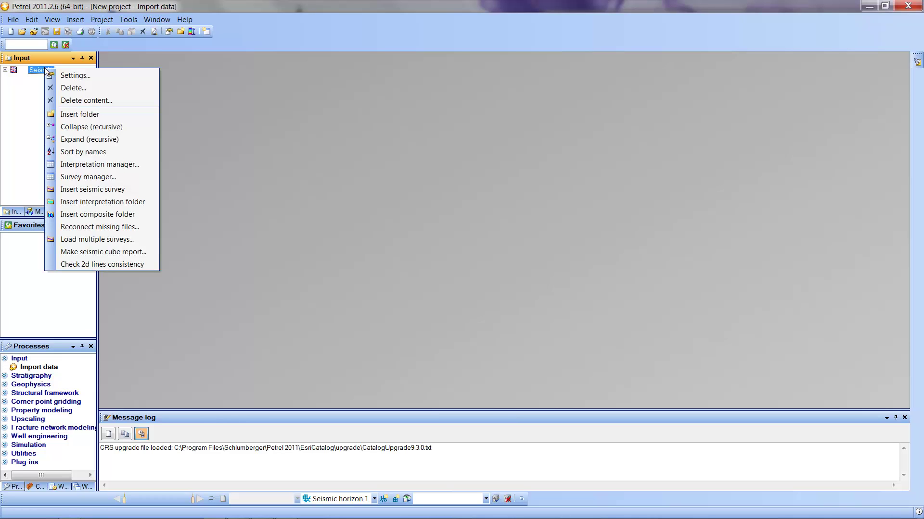
pyautogui.click(89, 192)
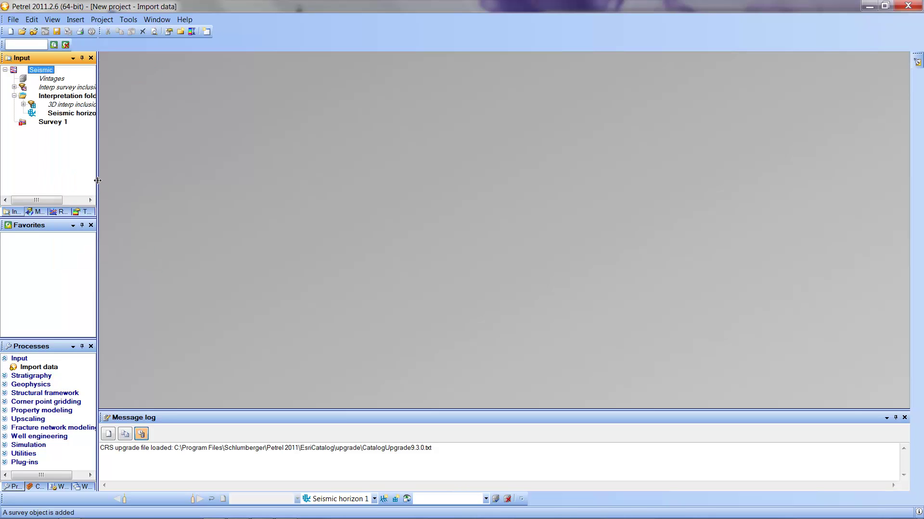
pyautogui.moveTo(95, 181); pyautogui.dragTo(191, 201)
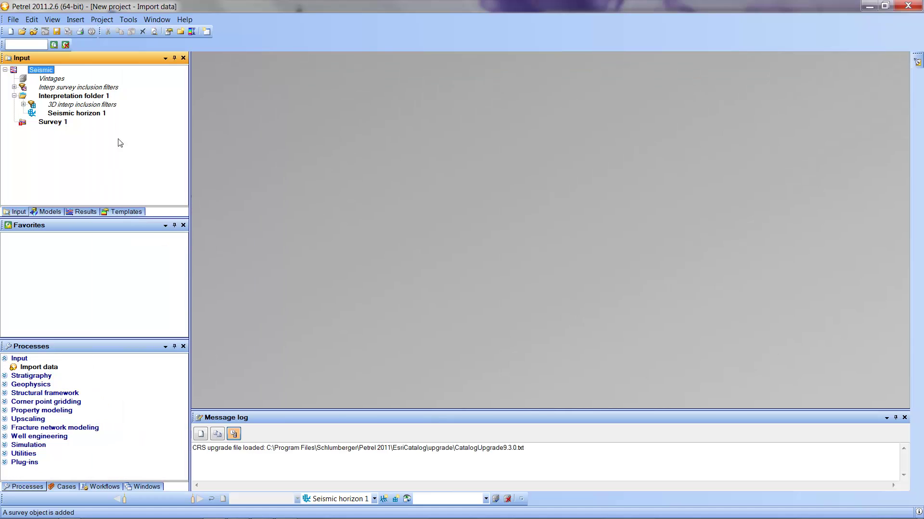
pyautogui.click(53, 123)
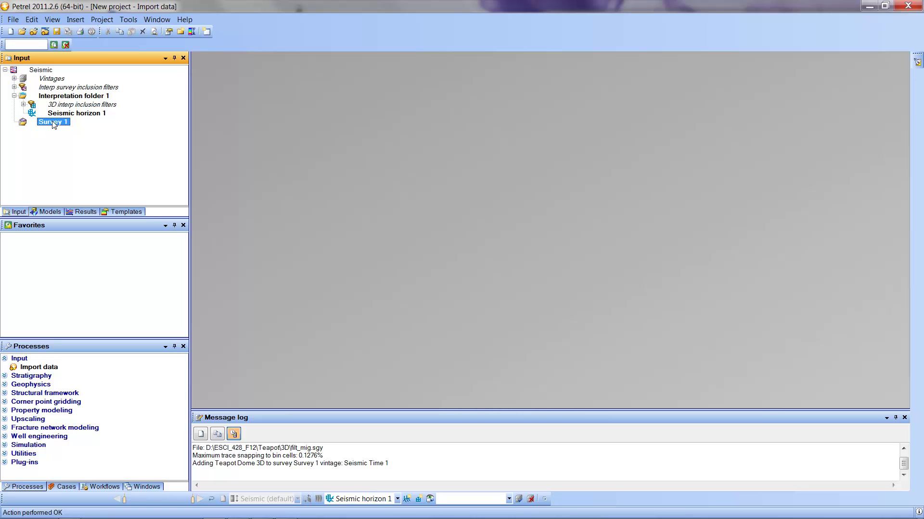
# Step: Start a file import into Survey 1 and browse to the ESCI_428_F12\Teapot\3D folder
pyautogui.rightClick(53, 123)
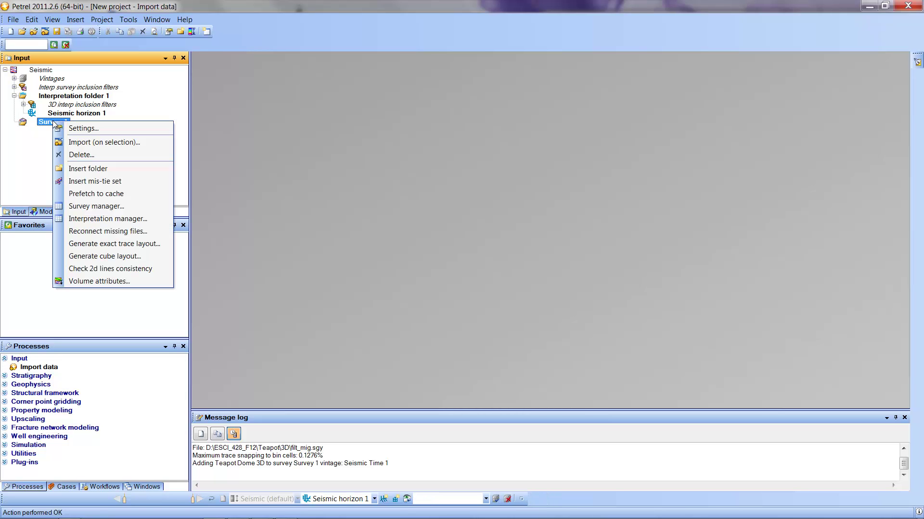
pyautogui.click(91, 143)
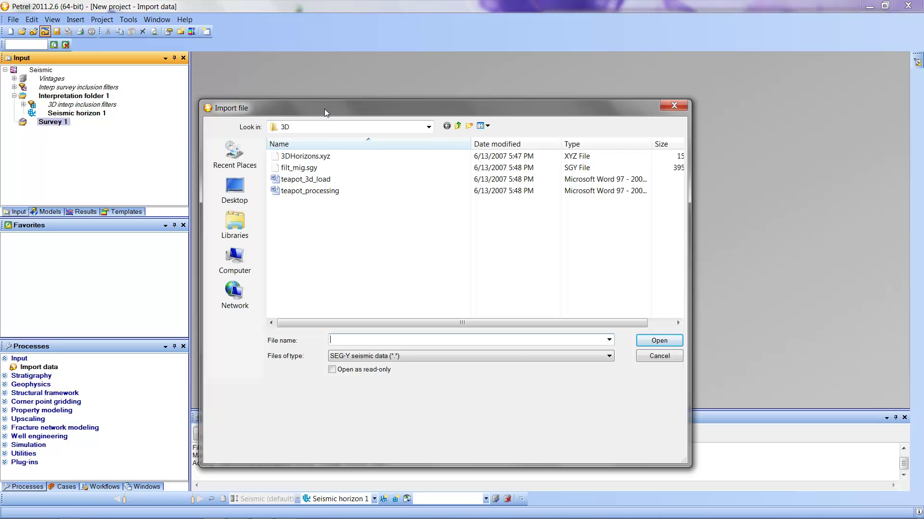
pyautogui.click(458, 128)
pyautogui.click(458, 127)
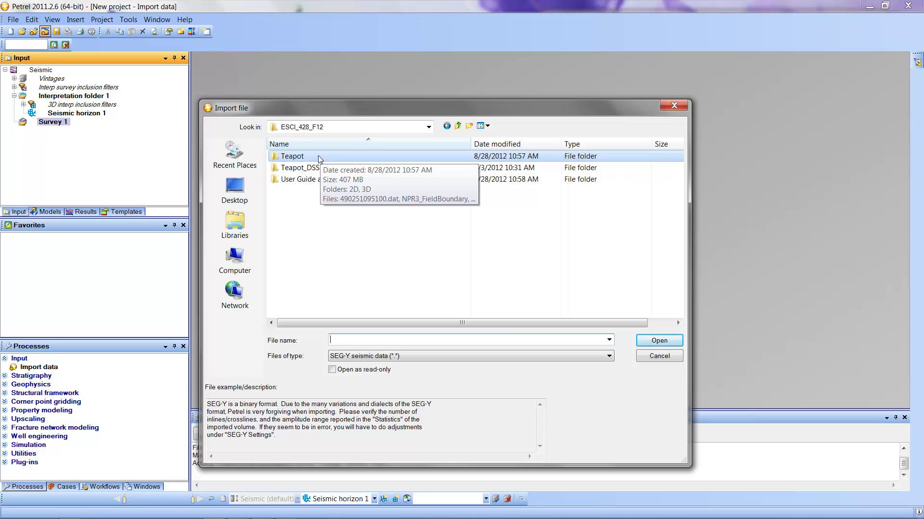
pyautogui.doubleClick(291, 157)
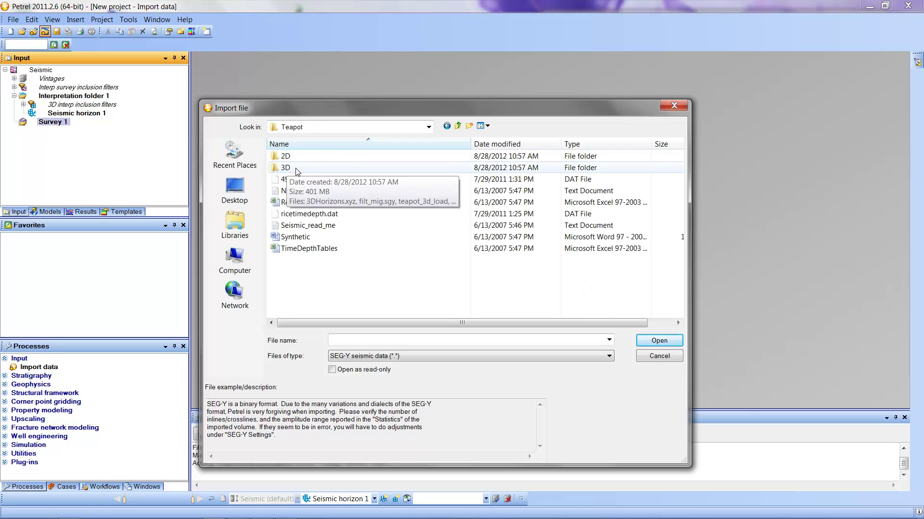
pyautogui.doubleClick(284, 170)
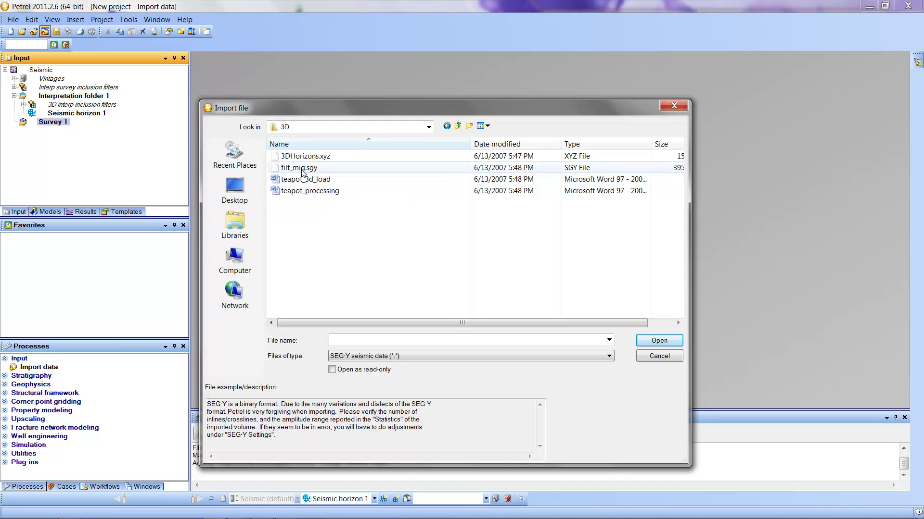
# Step: Select filt_mig.sgy as SEG-Y seismic data (*.*) and open it
pyautogui.click(302, 173)
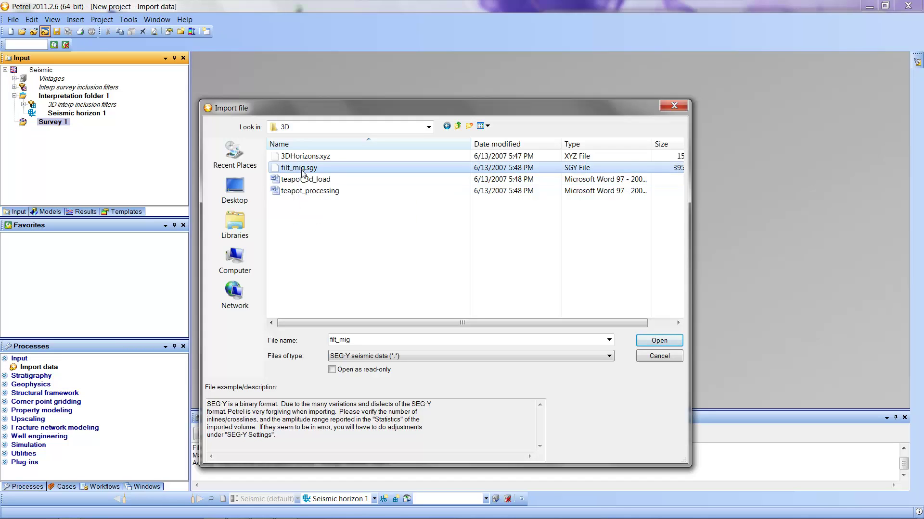
pyautogui.click(413, 356)
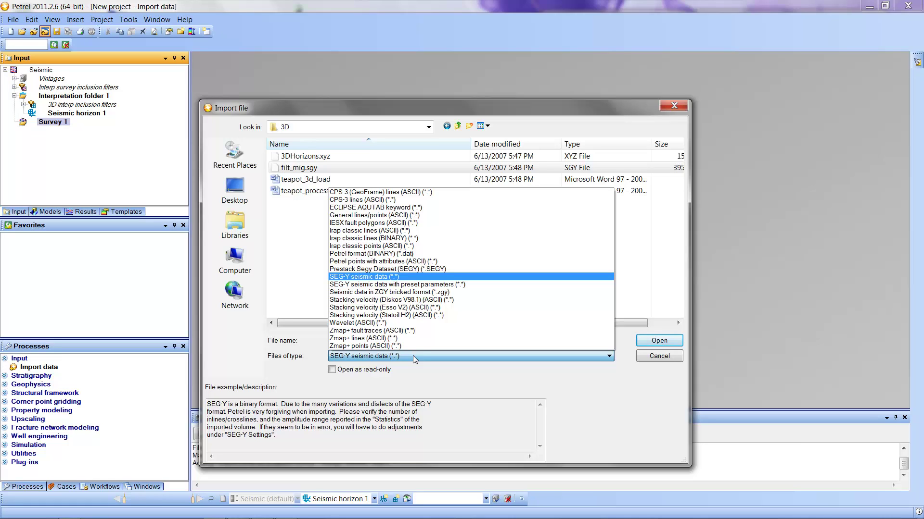
pyautogui.click(364, 277)
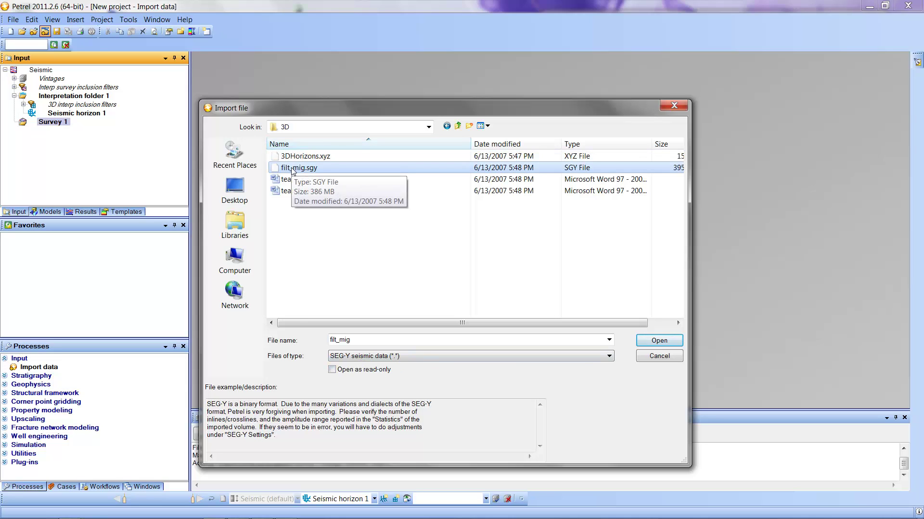
pyautogui.click(657, 340)
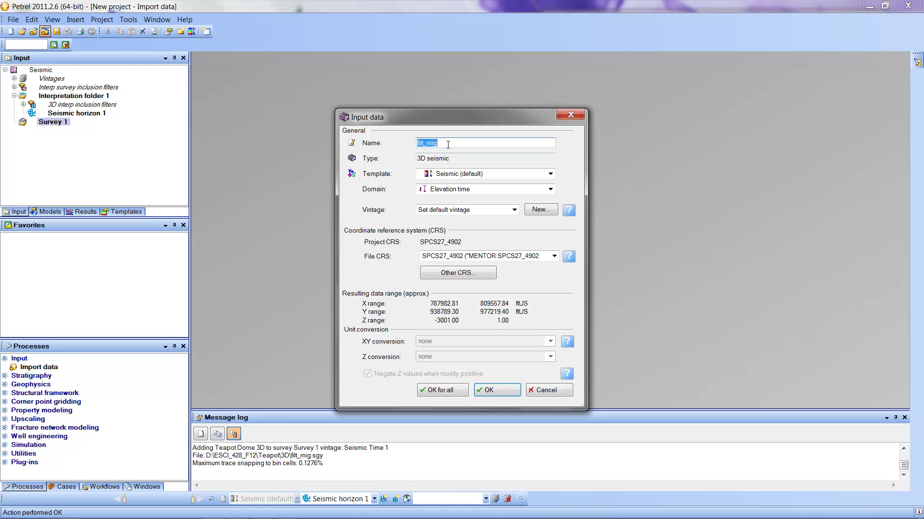
# Step: Name the SEG-Y volume 'Teapot Dome 3D' and import it into Survey 1
pyautogui.write('Teapot Dome 3D')
pyautogui.click(497, 390)
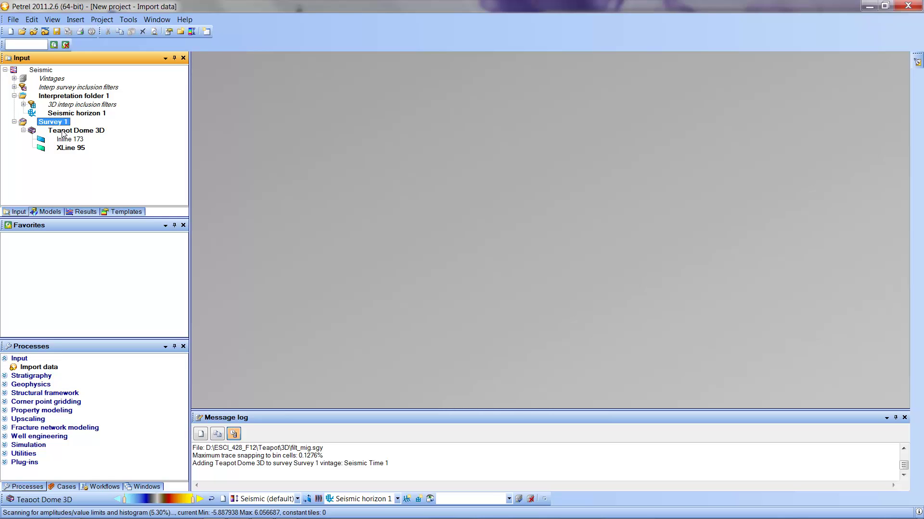
pyautogui.click(66, 132)
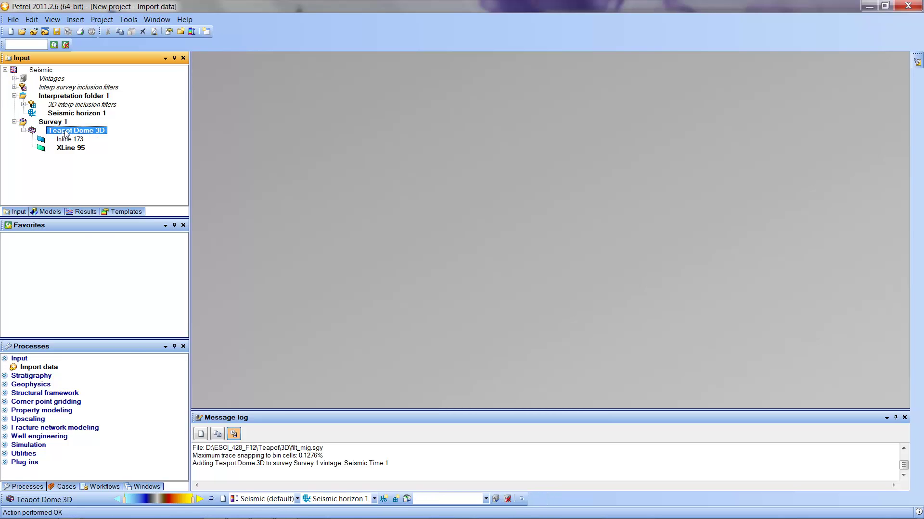
# Step: Realize Teapot Dome 3D at Integer 8 bit quality, producing Teapot Dome 3D [Realized] 1
pyautogui.rightClick(67, 133)
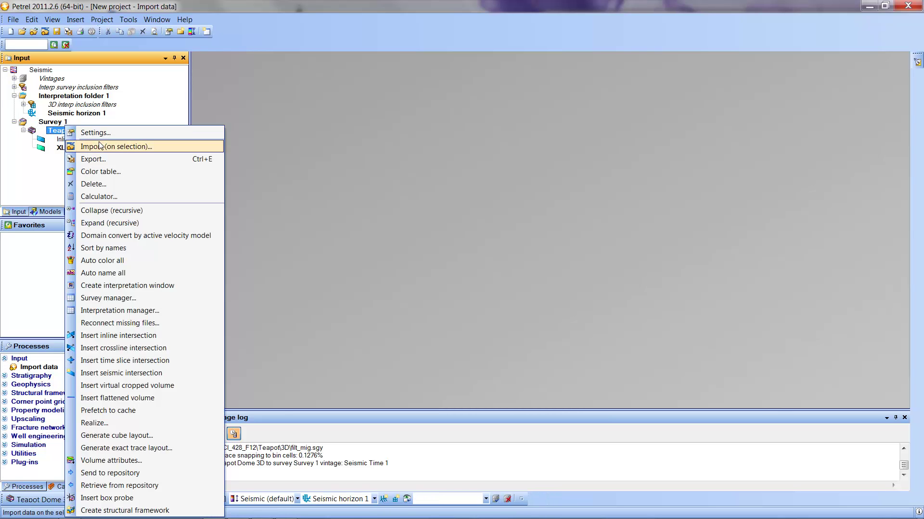
pyautogui.click(98, 424)
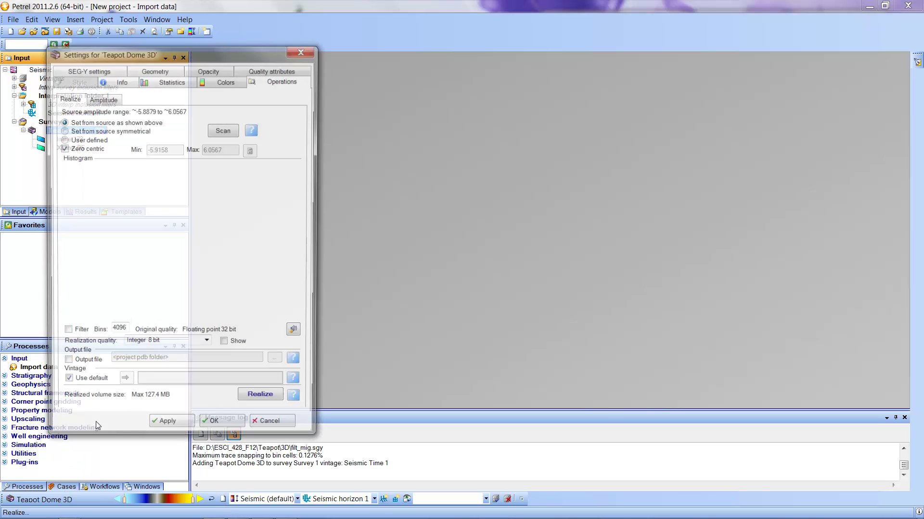
pyautogui.moveTo(172, 61); pyautogui.dragTo(311, 43)
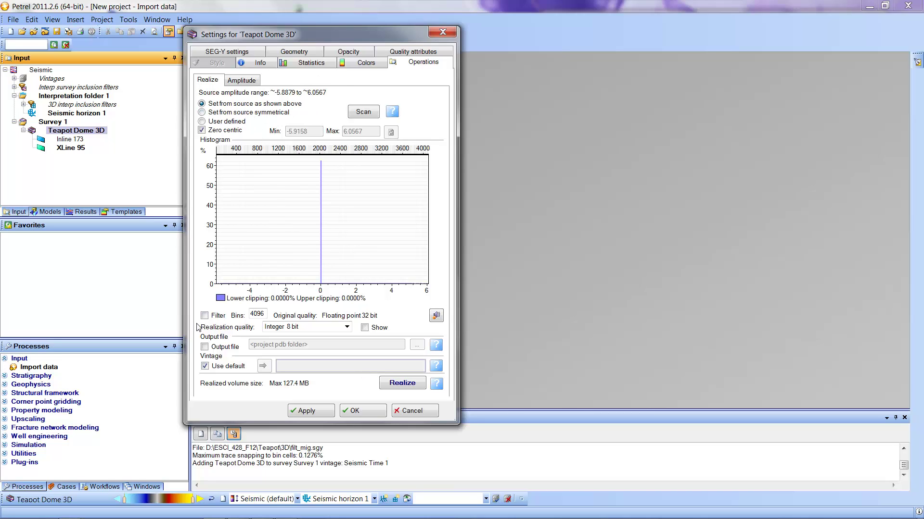
pyautogui.click(399, 385)
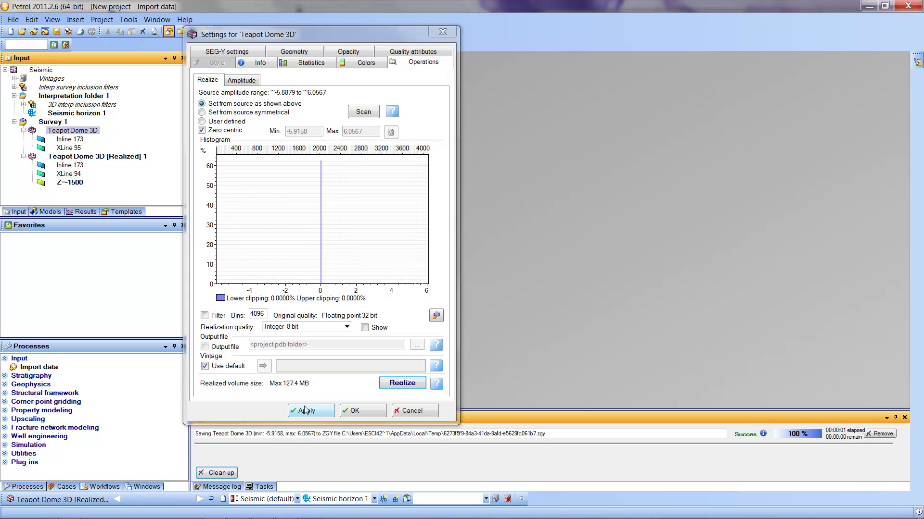
pyautogui.click(355, 411)
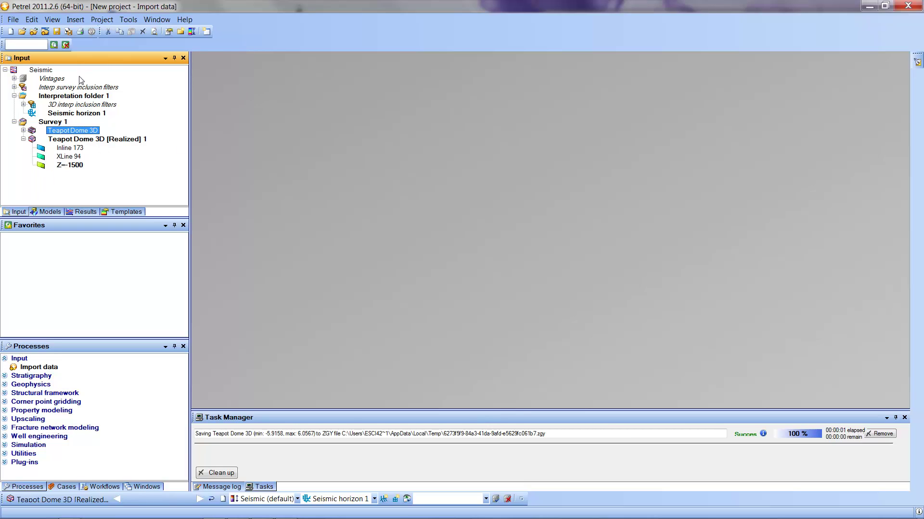
# Step: Create an empty 3D window, 3D window 1, from the Window menu
pyautogui.click(160, 23)
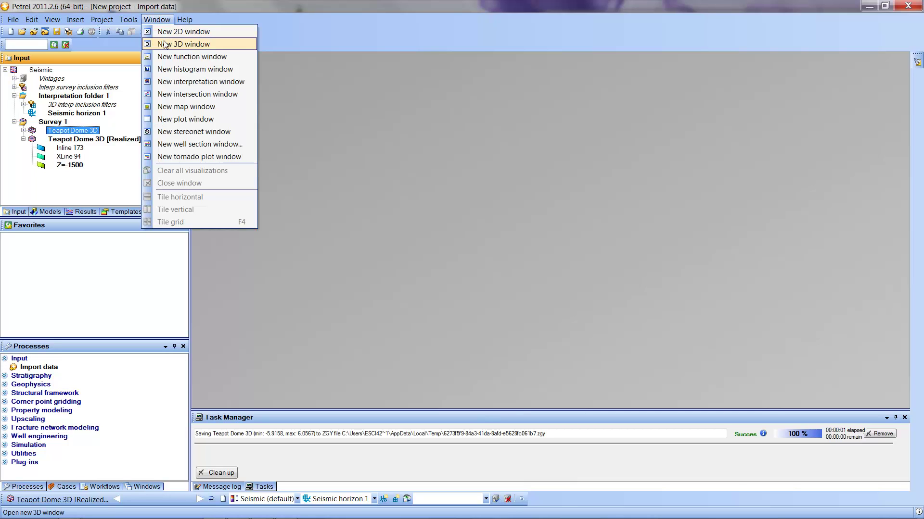
pyautogui.click(161, 44)
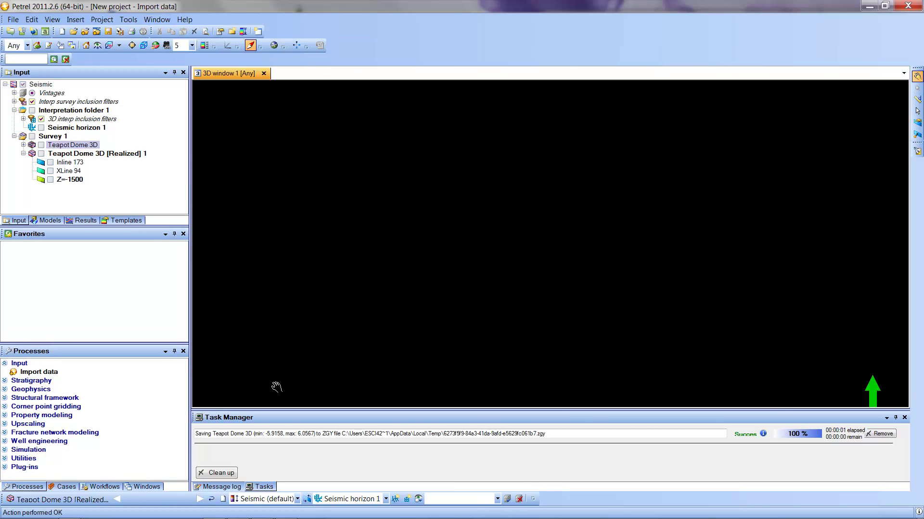
# Step: Close the Task Manager and Message log panels, then display Inline 173, XLine 94 and the Z=-1500 slice in 3D window 1
pyautogui.click(905, 418)
pyautogui.click(904, 418)
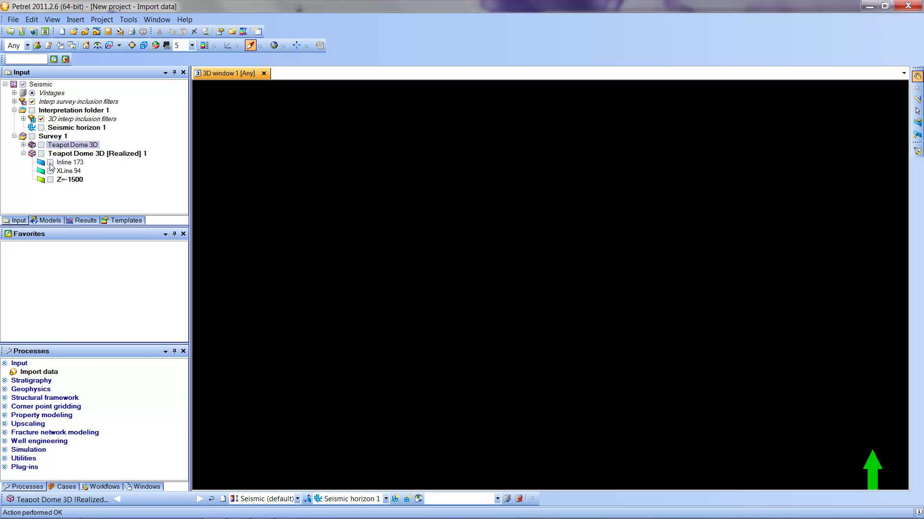
pyautogui.click(51, 164)
pyautogui.click(51, 171)
pyautogui.click(50, 180)
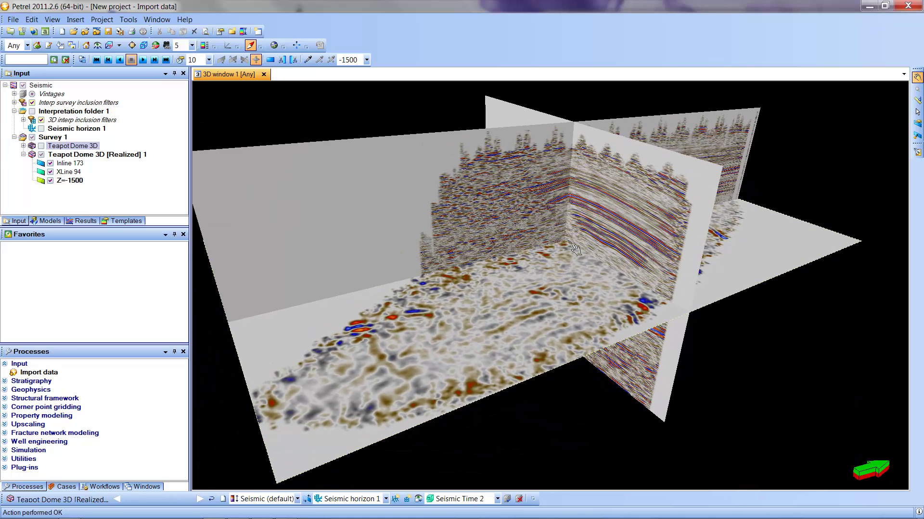
pyautogui.click(50, 163)
pyautogui.click(51, 163)
pyautogui.click(51, 181)
pyautogui.click(51, 180)
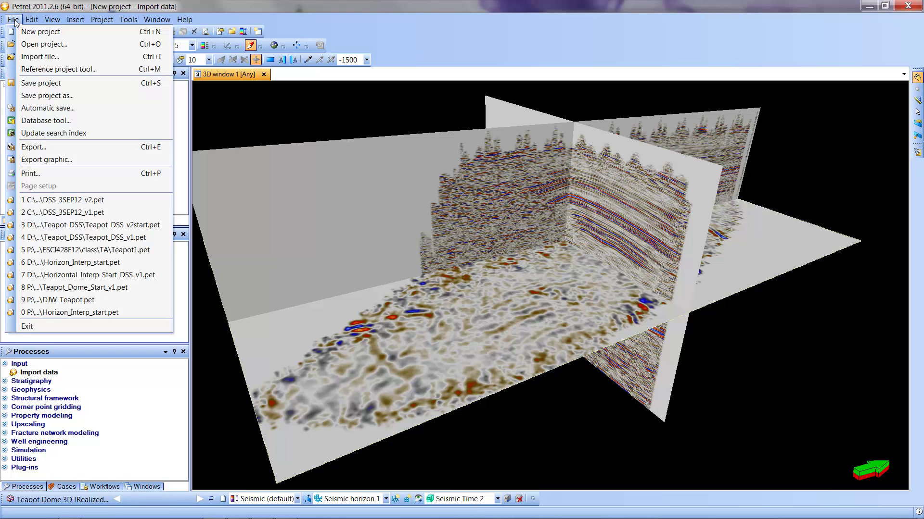
# Step: Save the project as tutorial_load_project in D:\ESCI_428_F12\Teapot_DSS
pyautogui.click(31, 98)
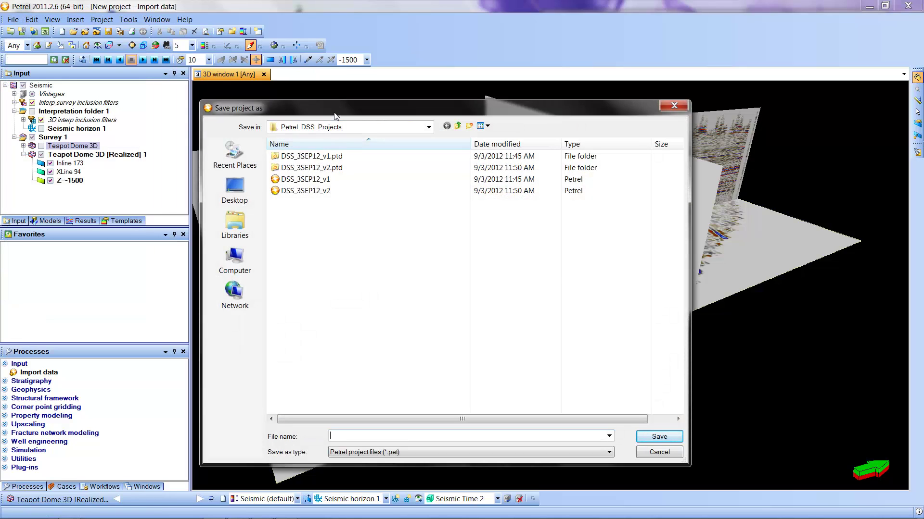
pyautogui.moveTo(336, 117); pyautogui.dragTo(291, 136)
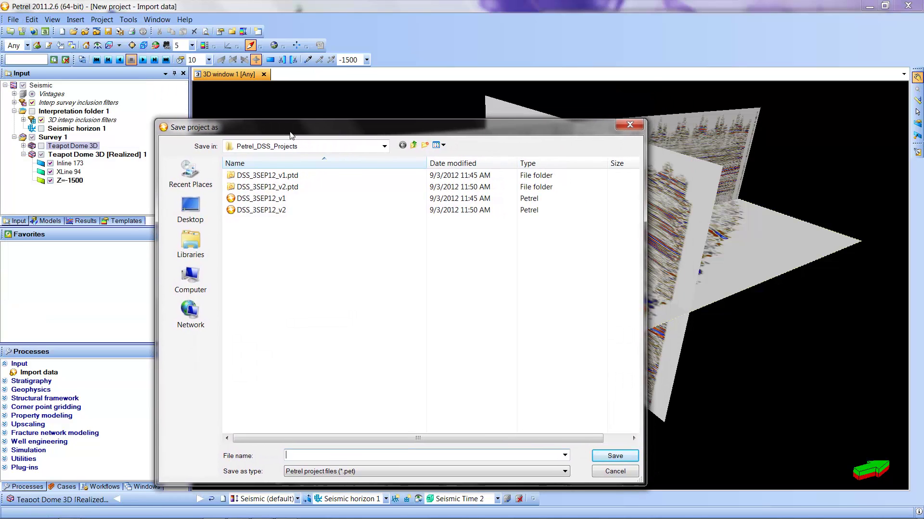
pyautogui.click(414, 145)
pyautogui.click(414, 145)
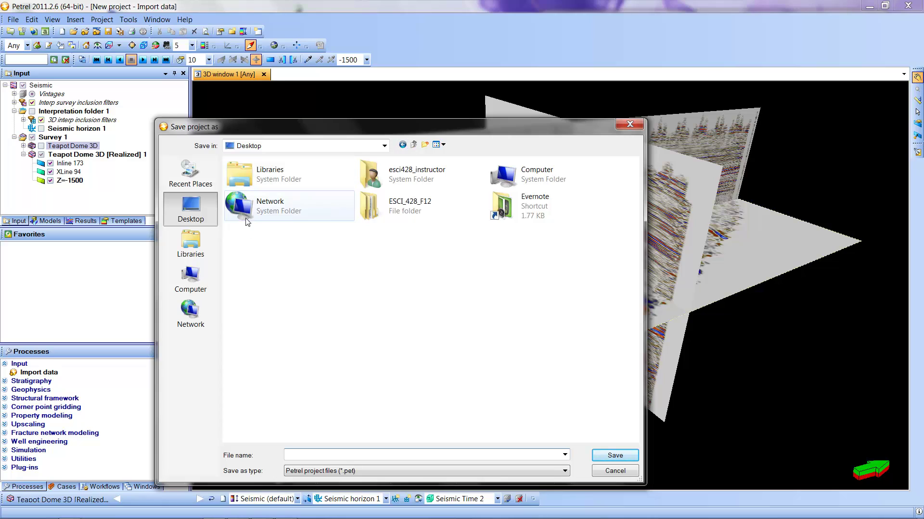
pyautogui.click(191, 278)
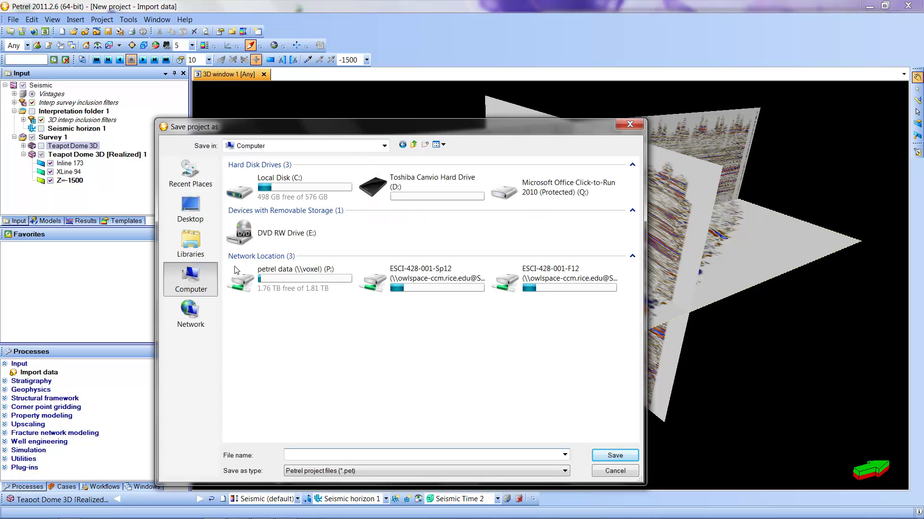
pyautogui.click(413, 190)
pyautogui.doubleClick(414, 190)
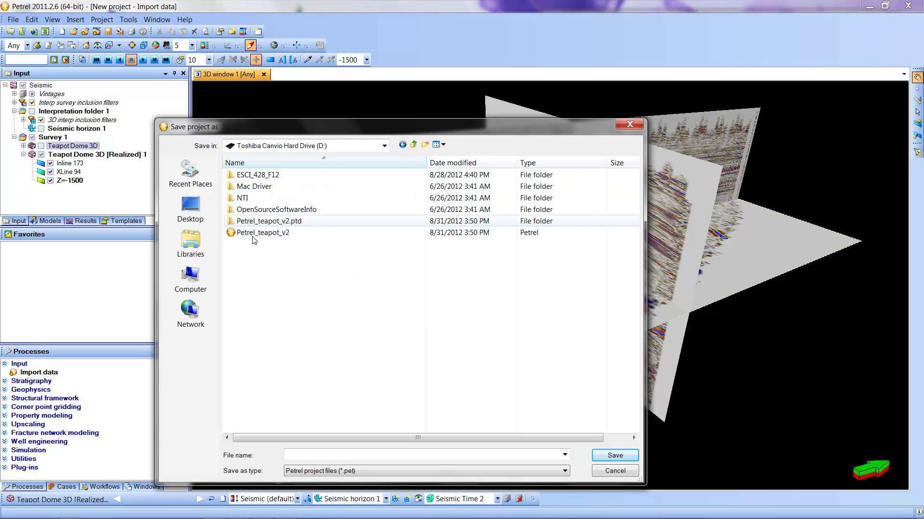
pyautogui.doubleClick(248, 176)
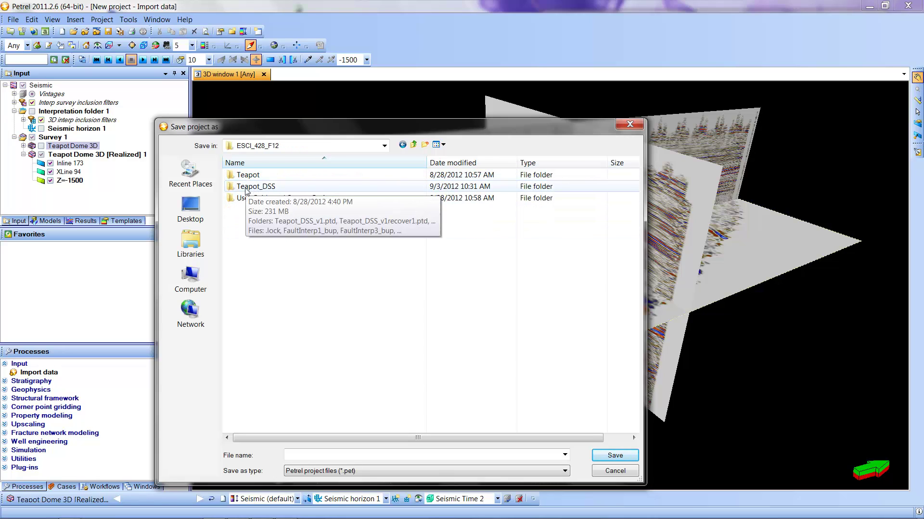
pyautogui.doubleClick(246, 187)
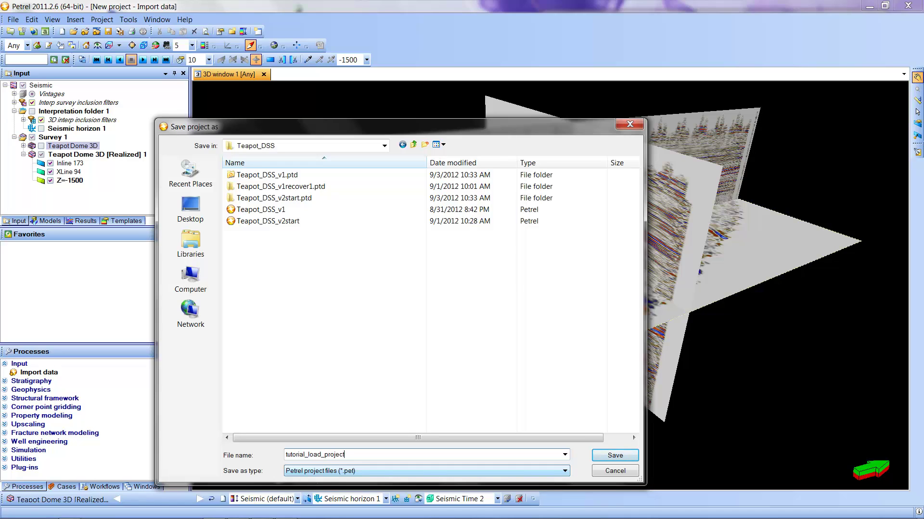
pyautogui.click(612, 458)
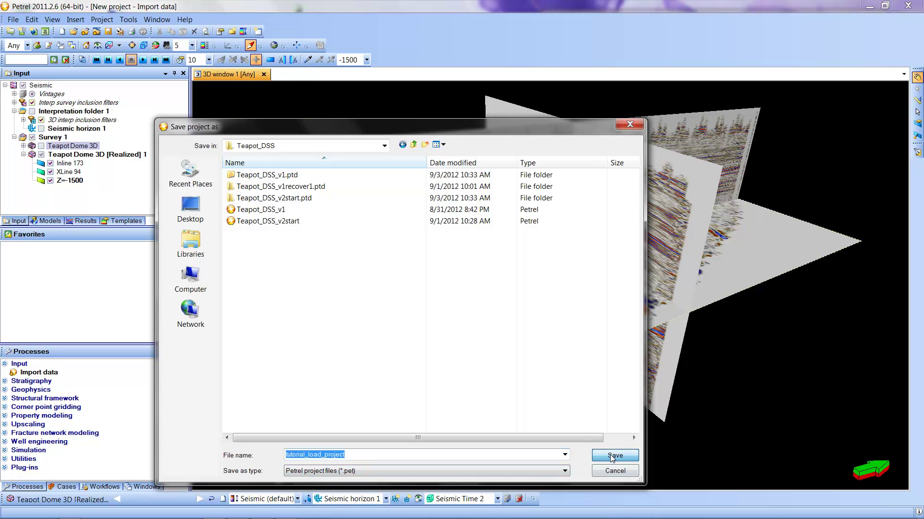